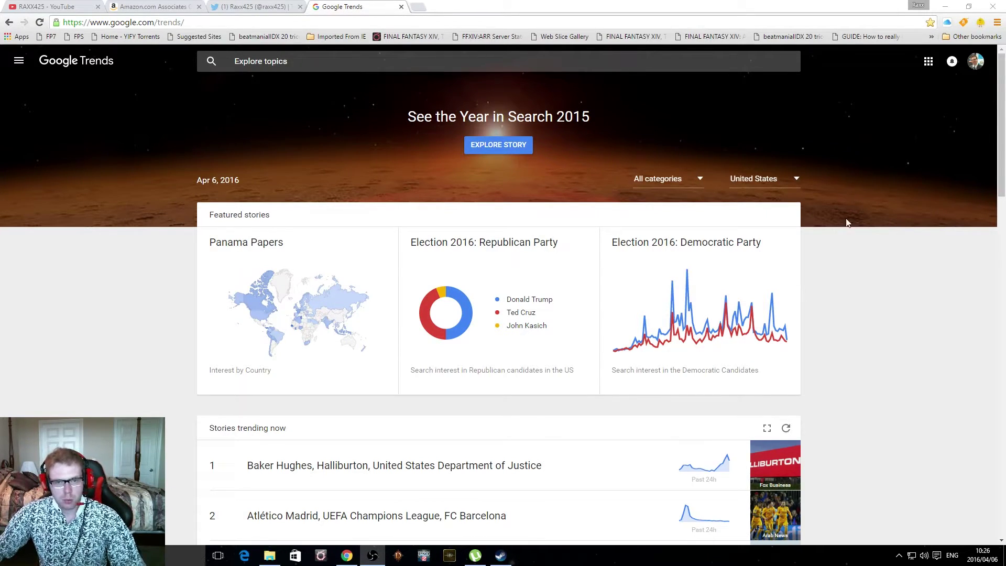
# Move the featured stories carousel forward one card, then back again
pyautogui.moveTo(775, 293)
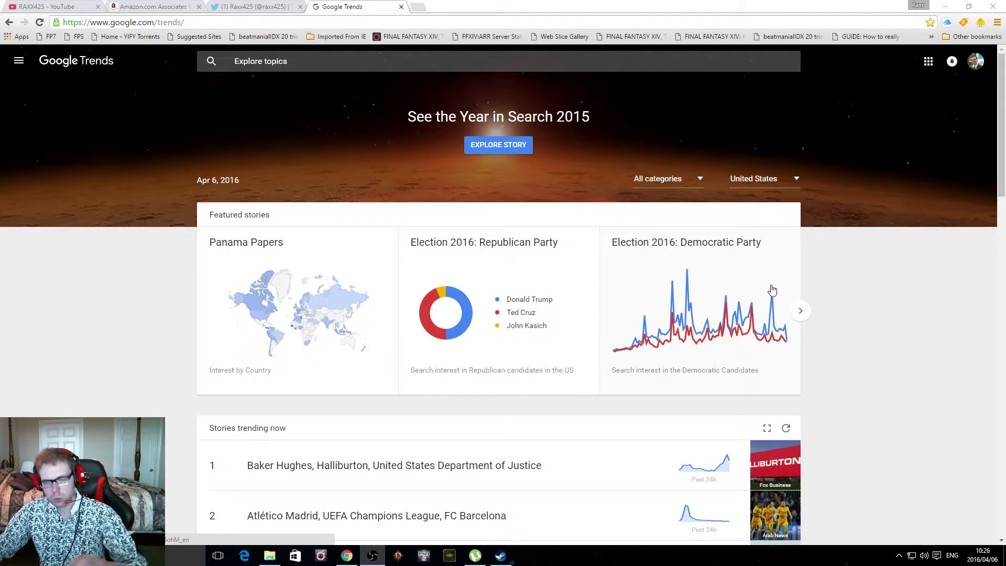
pyautogui.scroll(-6, 836, 299)
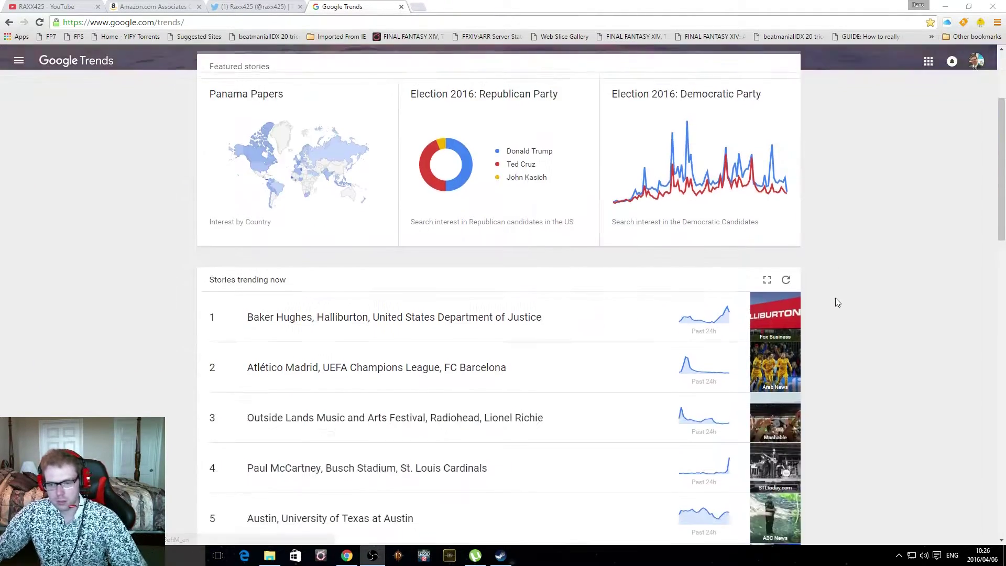
pyautogui.scroll(3, 781, 298)
pyautogui.scroll(1, 781, 298)
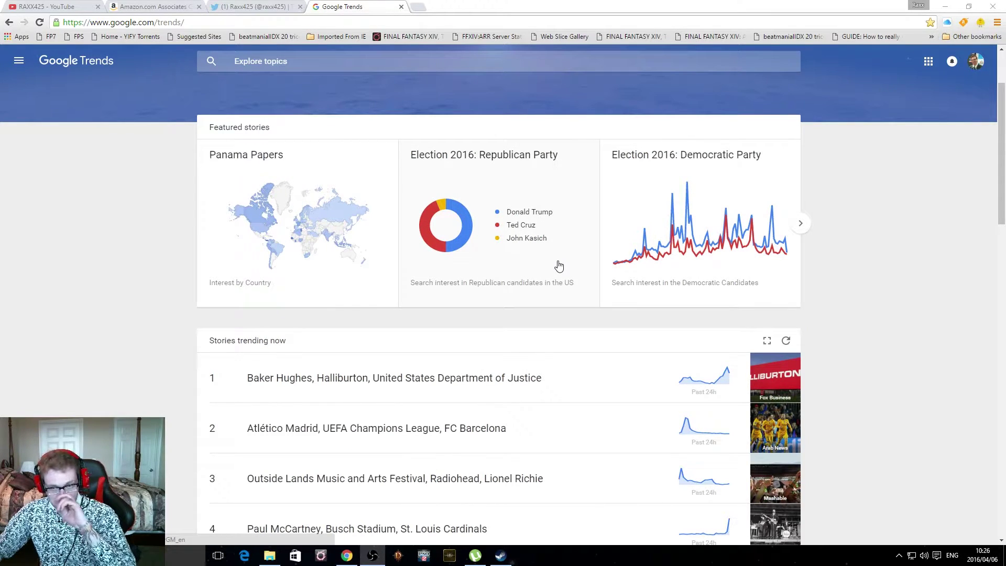
pyautogui.click(798, 229)
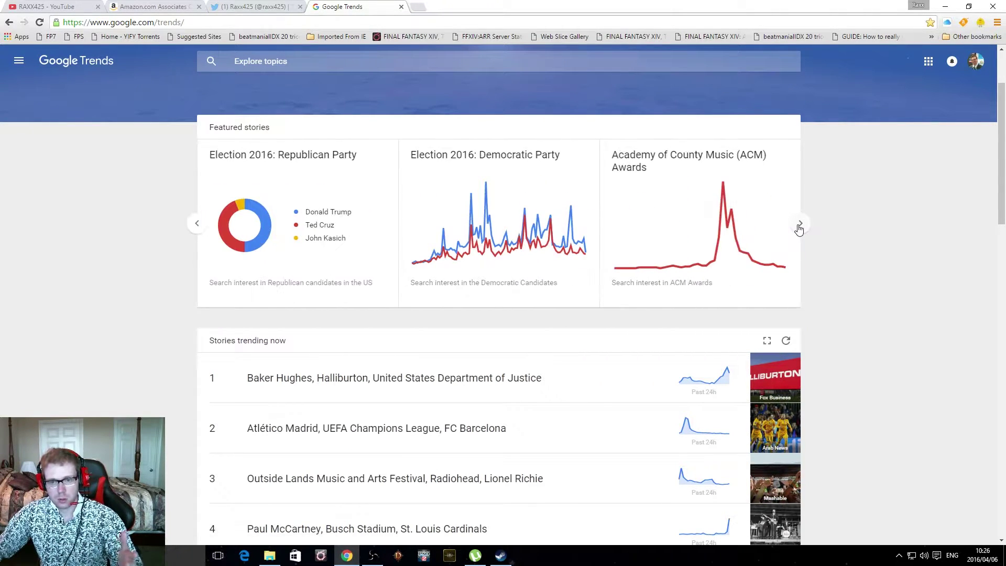
pyautogui.click(197, 231)
# Scroll through Stories trending now, led by Baker Hughes, then return to the top of the homepage
pyautogui.scroll(-2, 871, 294)
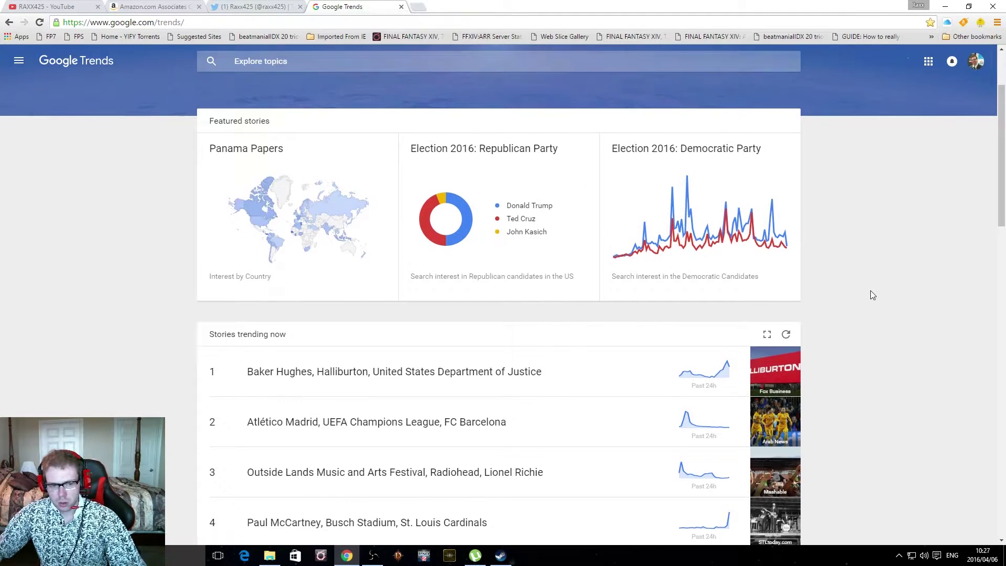
pyautogui.scroll(-3, 482, 307)
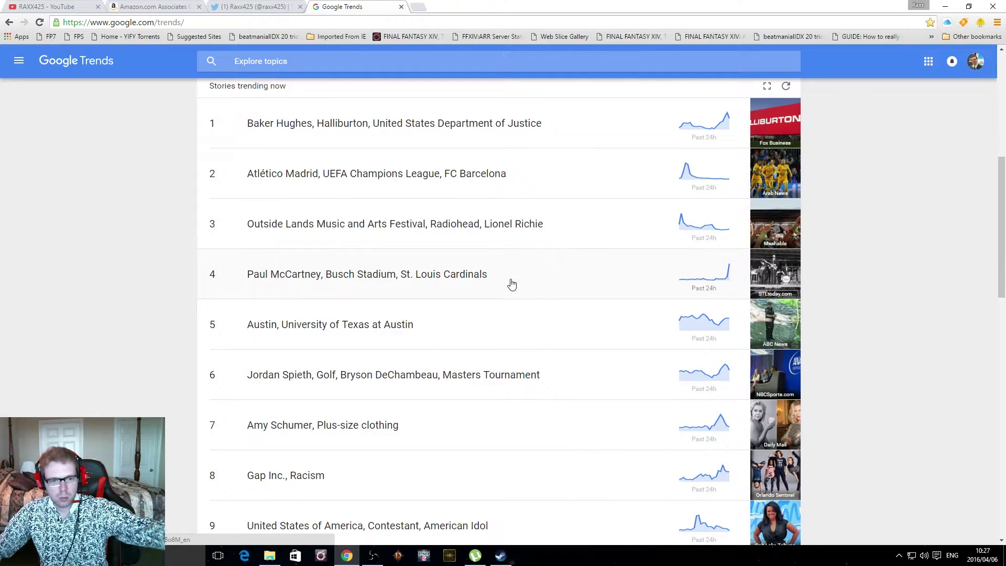
pyautogui.scroll(1, 499, 272)
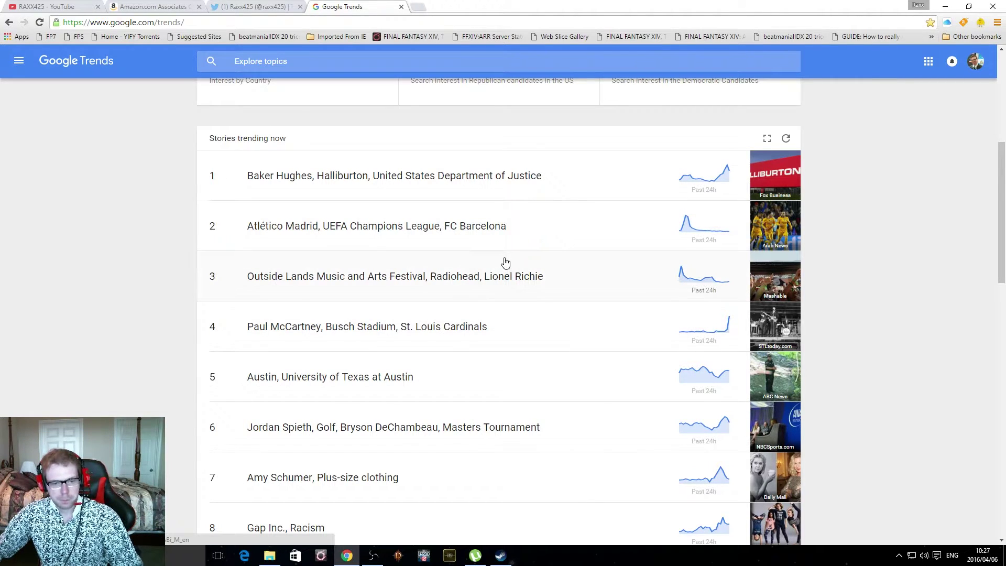
pyautogui.scroll(-2, 494, 268)
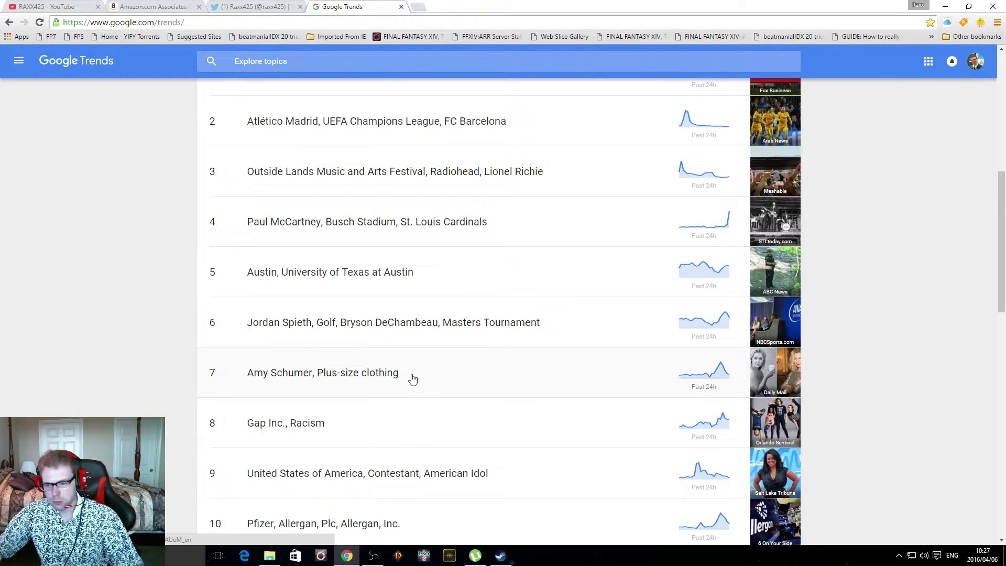
pyautogui.scroll(2, 413, 378)
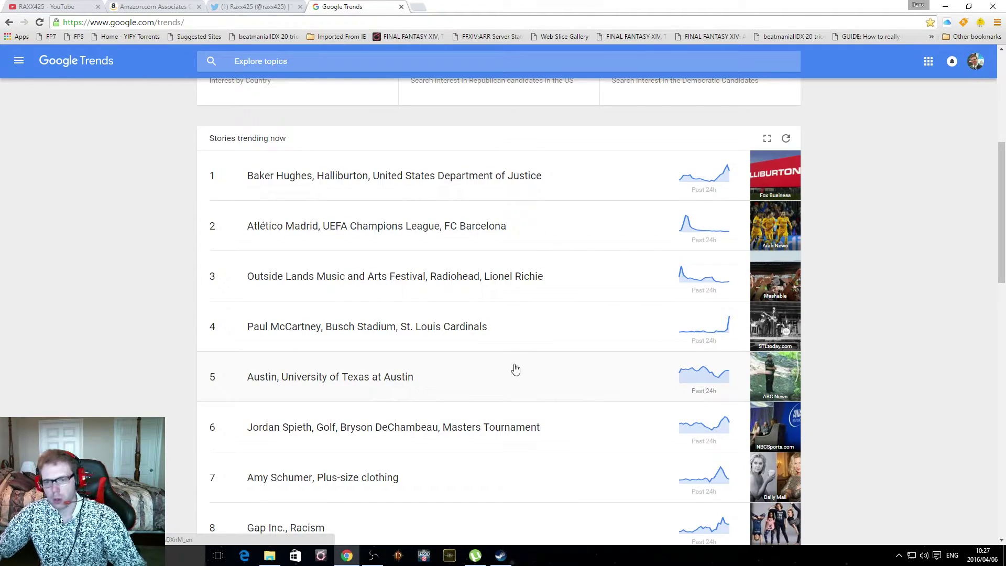
pyautogui.scroll(2, 514, 371)
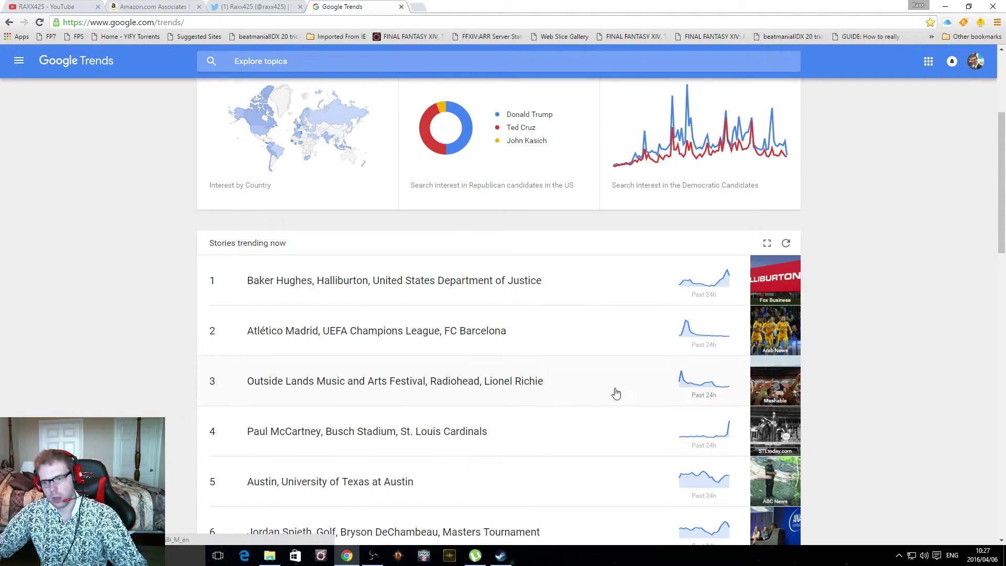
pyautogui.scroll(4, 617, 393)
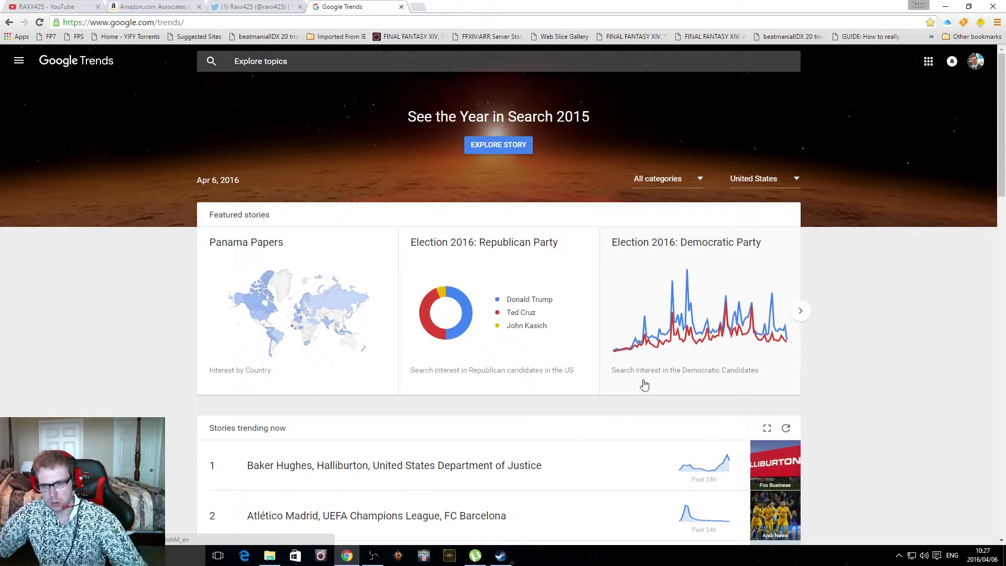
pyautogui.click(685, 181)
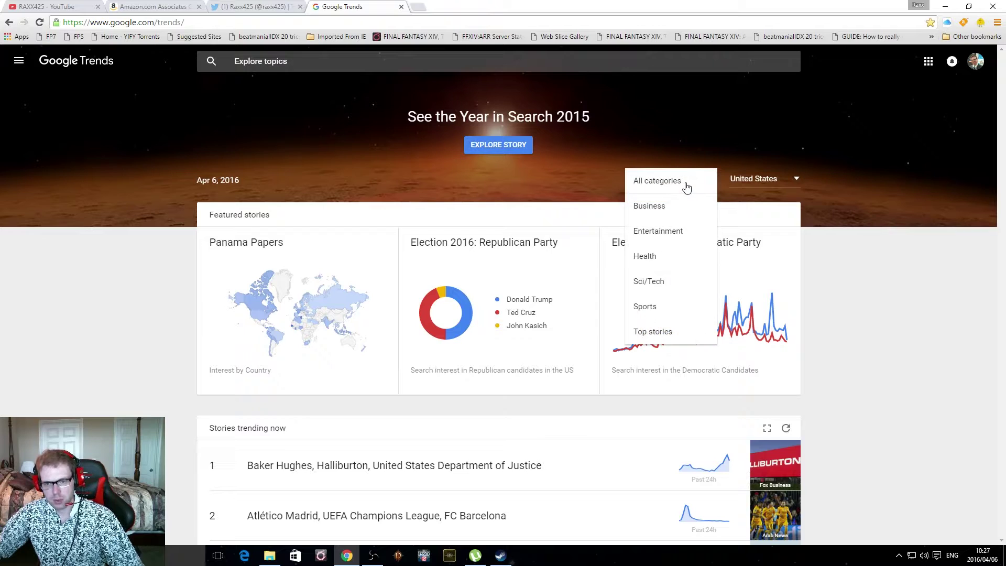
pyautogui.click(686, 181)
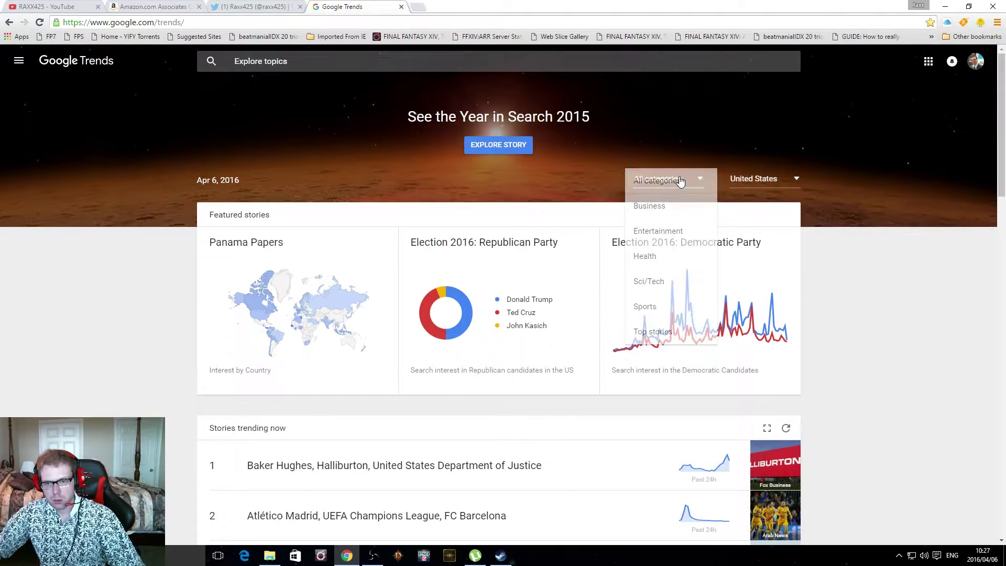
pyautogui.click(696, 181)
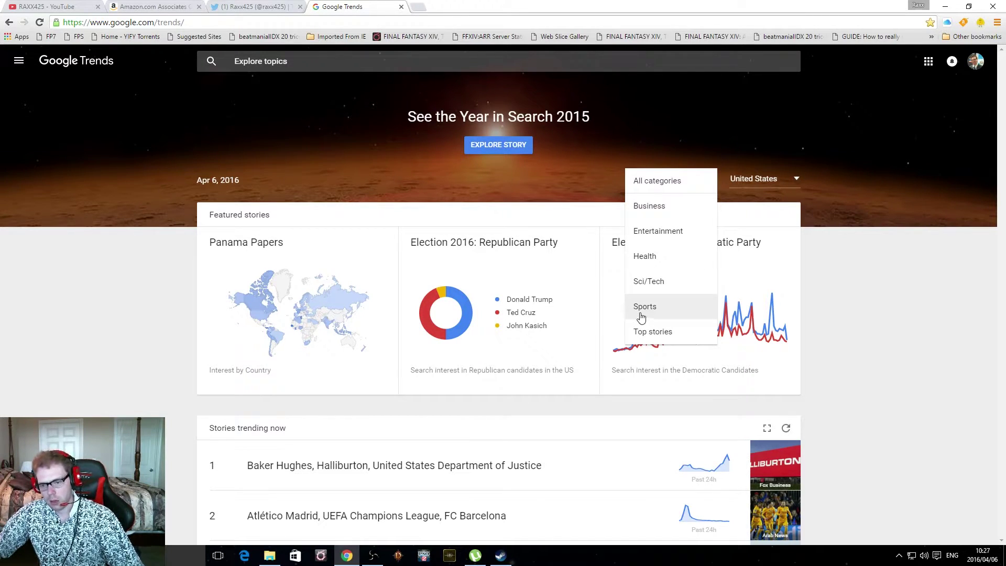
pyautogui.click(660, 282)
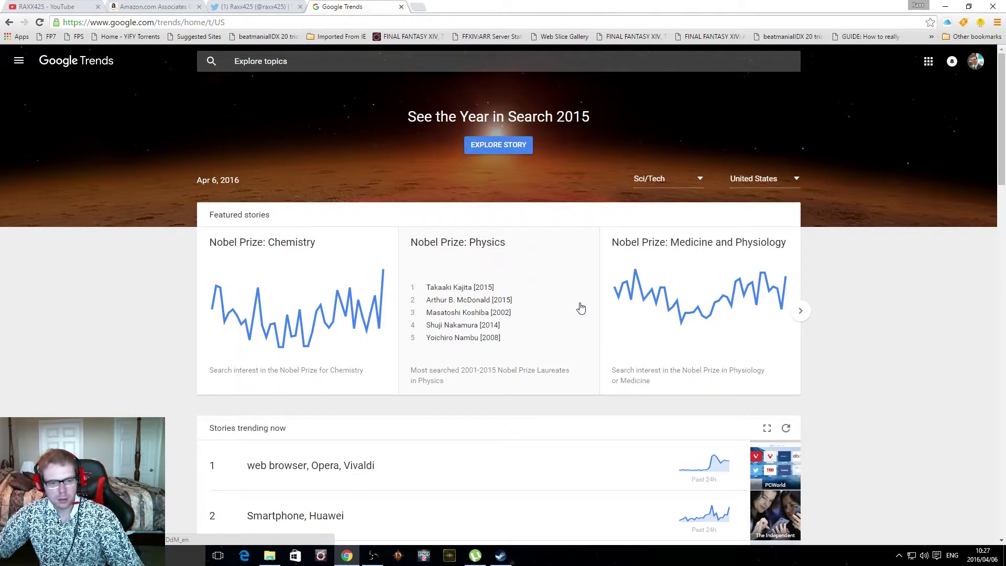
pyautogui.scroll(-3, 581, 309)
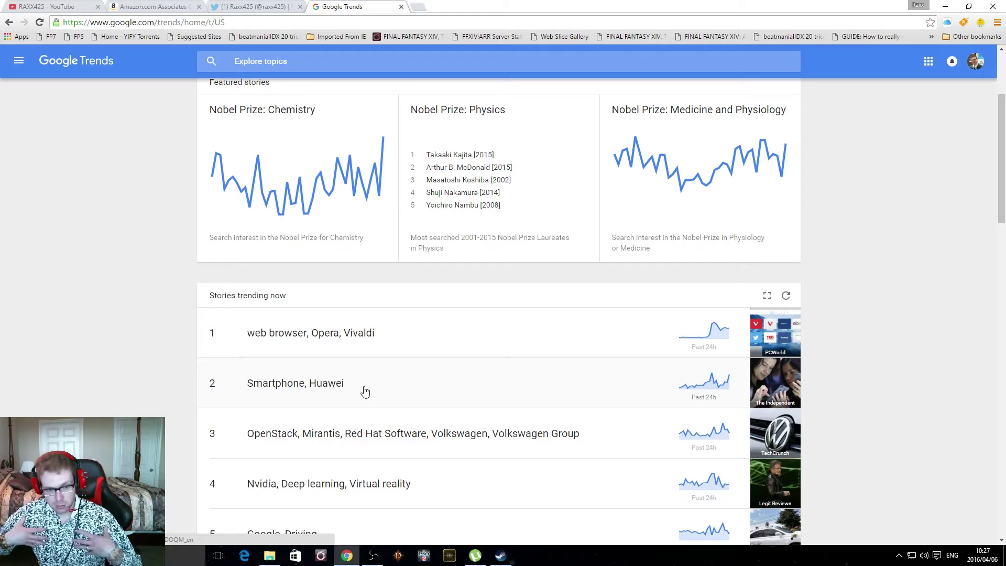
pyautogui.scroll(-3, 409, 377)
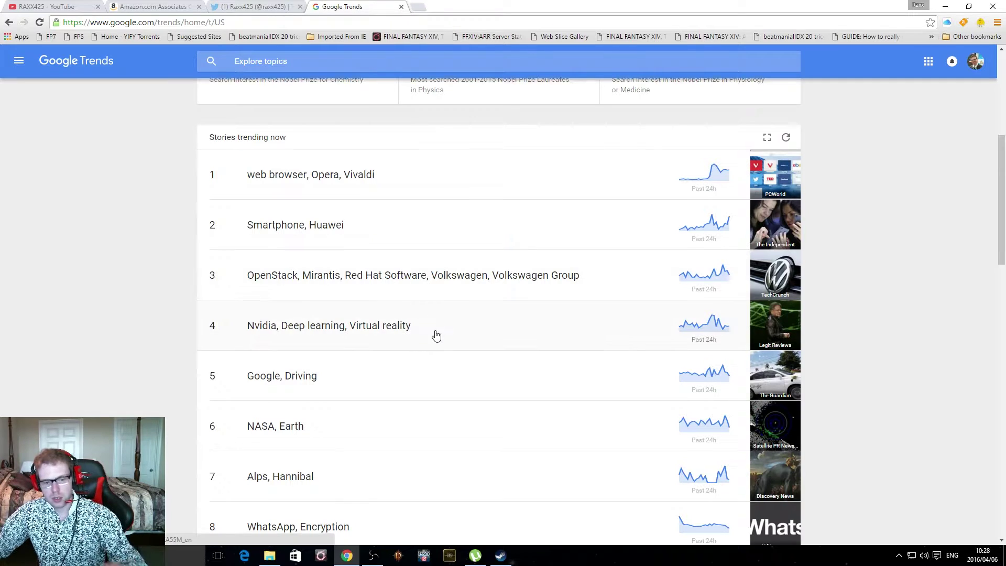
pyautogui.scroll(-4, 438, 335)
pyautogui.scroll(1, 440, 340)
pyautogui.scroll(4, 441, 344)
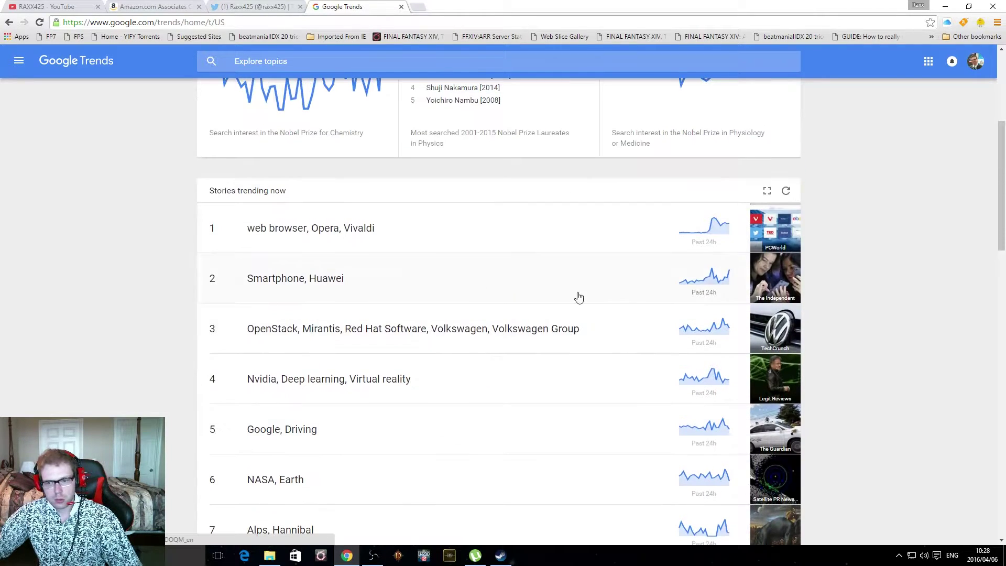
pyautogui.scroll(3, 414, 346)
pyautogui.scroll(2, 410, 367)
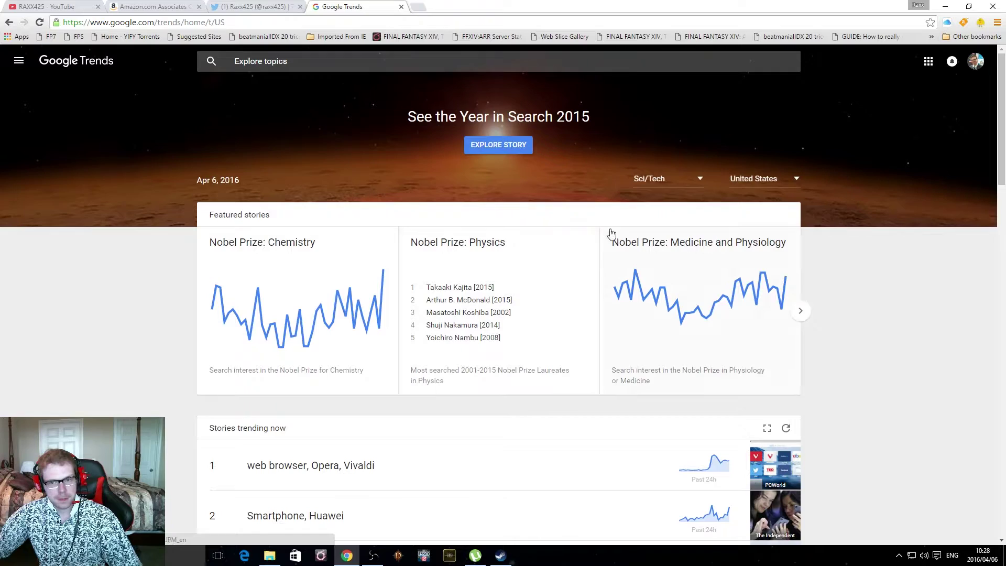
# Scroll through the Huawei P9 articles, interest over time, regional interest and trending queries, then back up
pyautogui.scroll(-5, 407, 374)
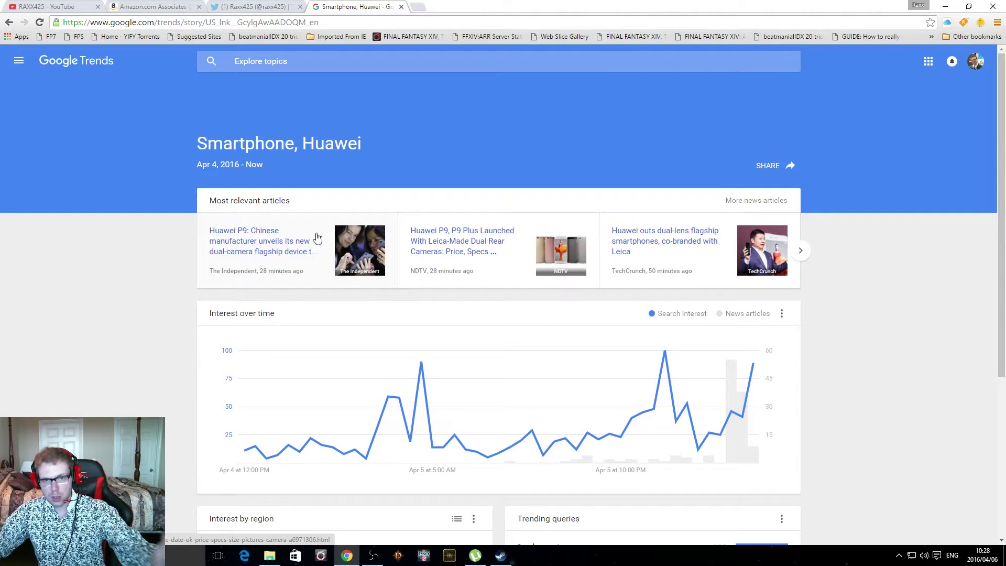
pyautogui.scroll(-3, 464, 251)
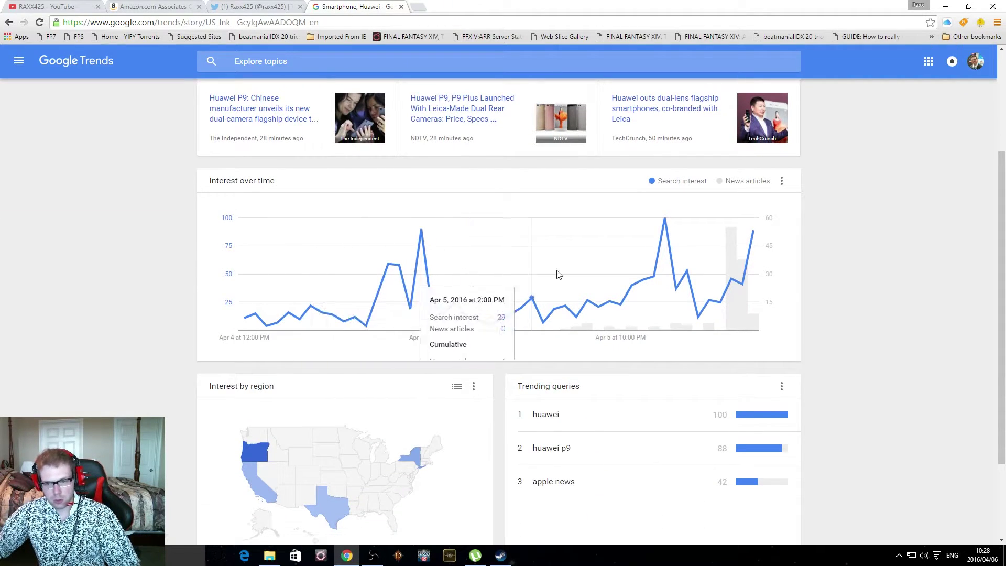
pyautogui.scroll(-2, 444, 302)
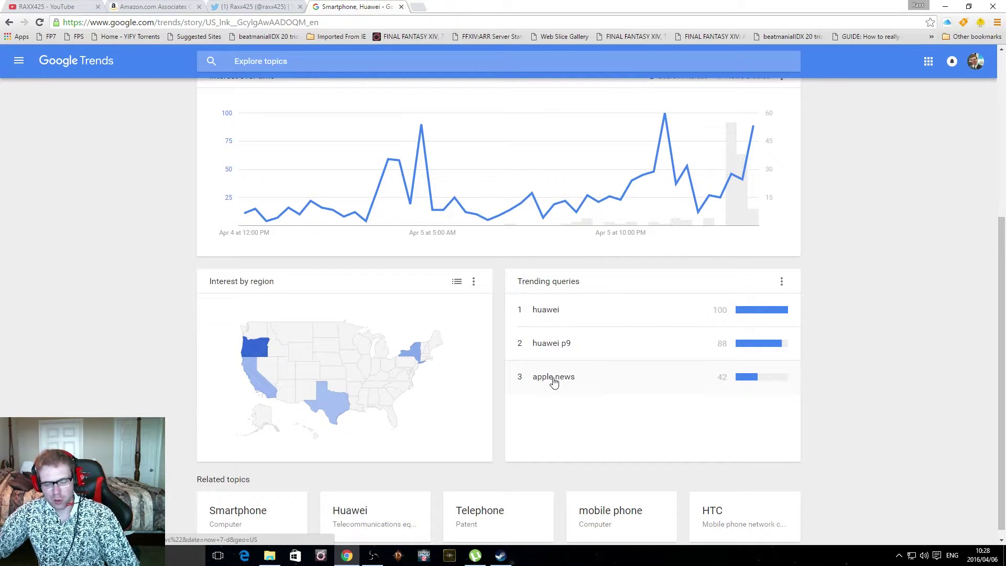
pyautogui.scroll(-1, 533, 375)
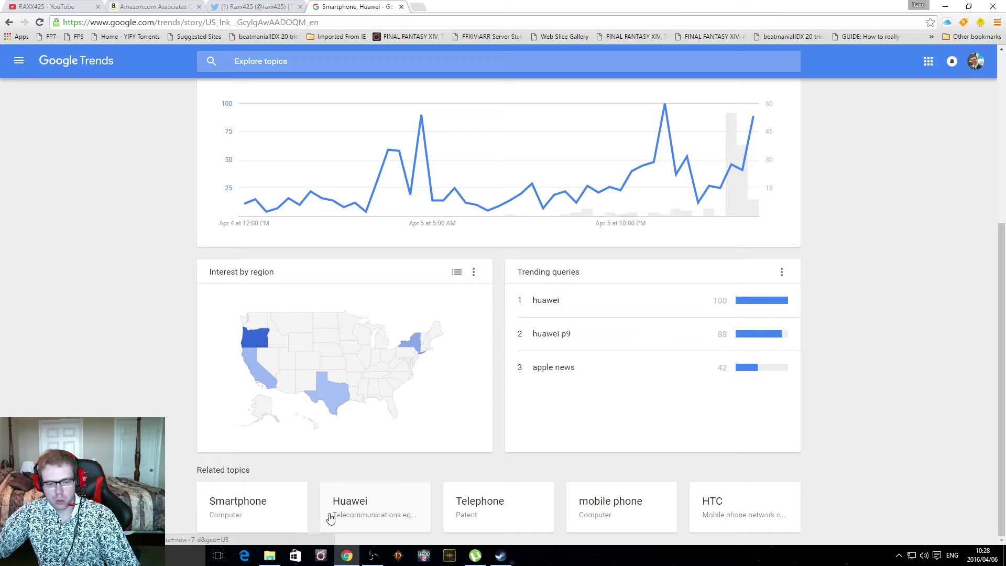
pyautogui.scroll(5, 411, 493)
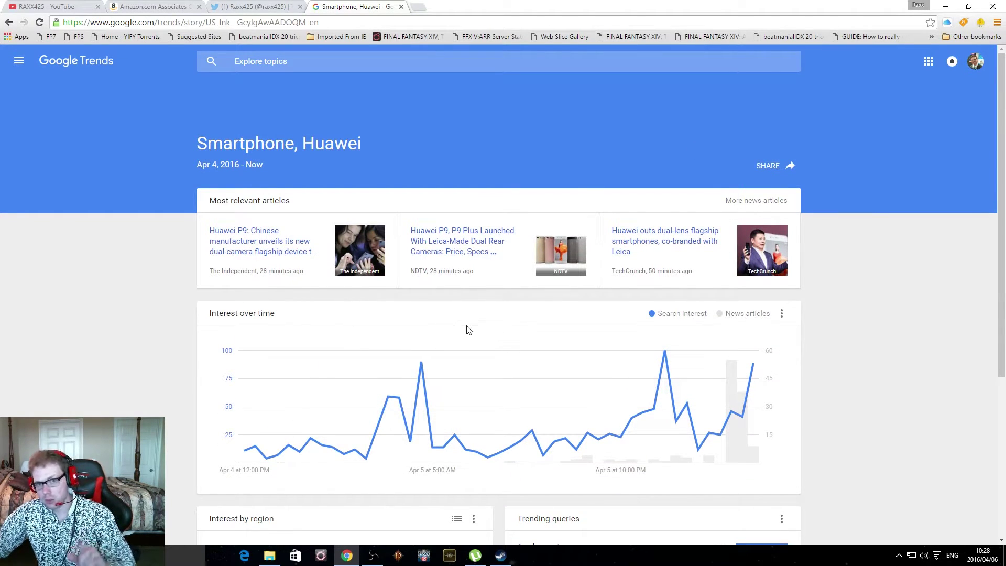
# Go to Trending on YouTube and scroll the US past-24-hours videos, led by 'What's inside a Rattlesnake Rattle?'
pyautogui.click(19, 61)
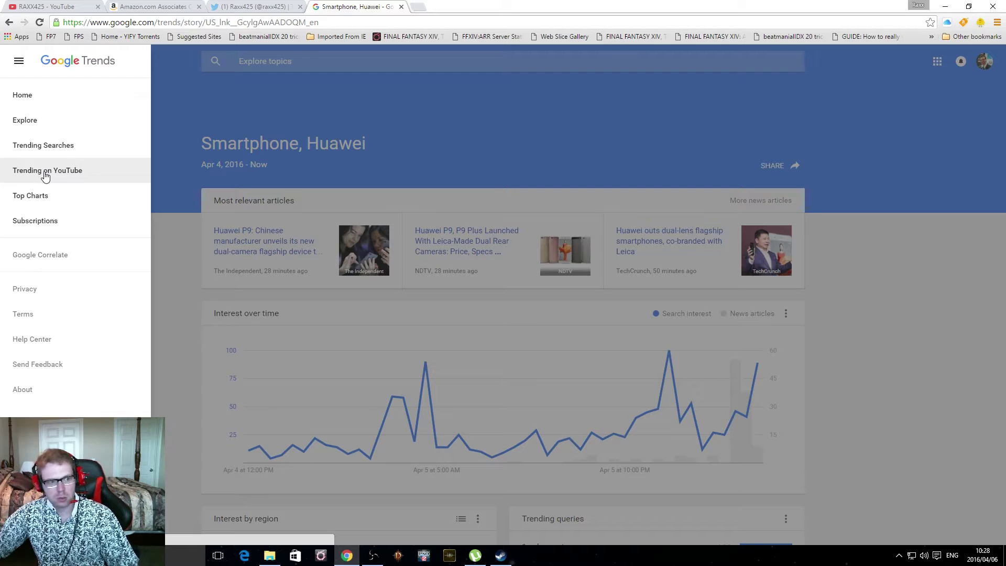
pyautogui.click(46, 177)
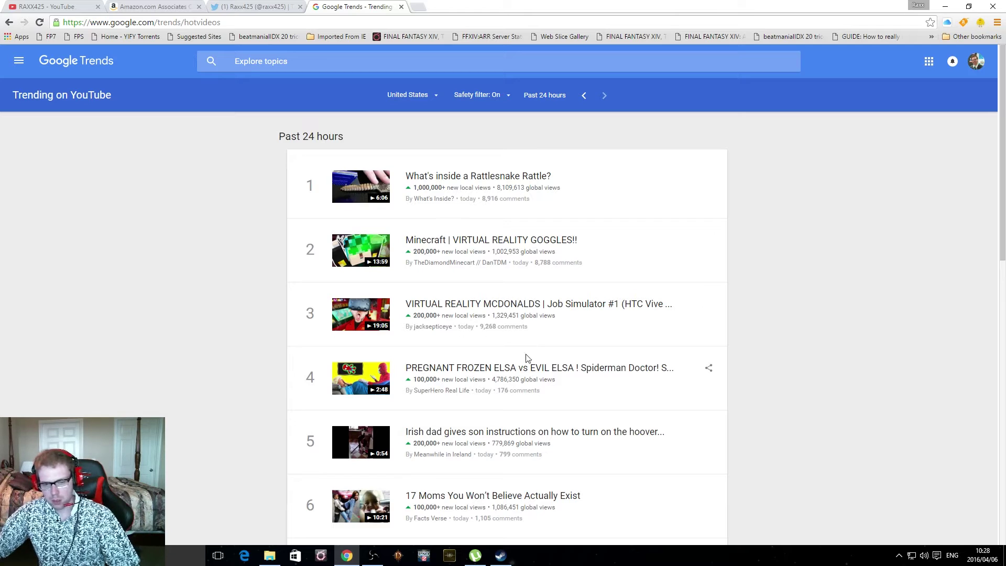
pyautogui.moveTo(1005, 154)
pyautogui.mouseDown()
pyautogui.moveTo(1004, 189)
pyautogui.moveTo(1004, 164)
pyautogui.mouseUp()
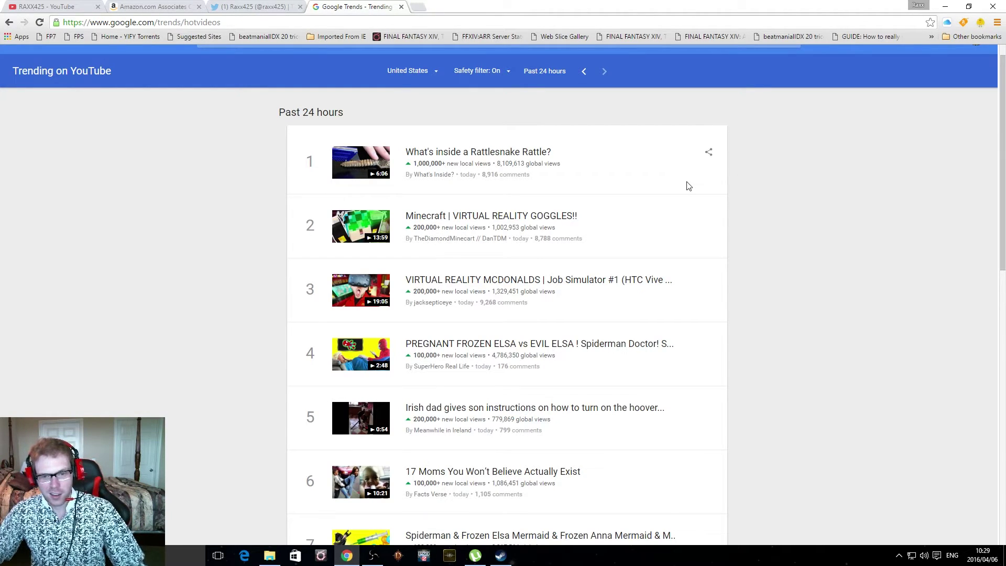
pyautogui.scroll(-2, 1005, 145)
pyautogui.moveTo(1005, 146); pyautogui.dragTo(980, 120)
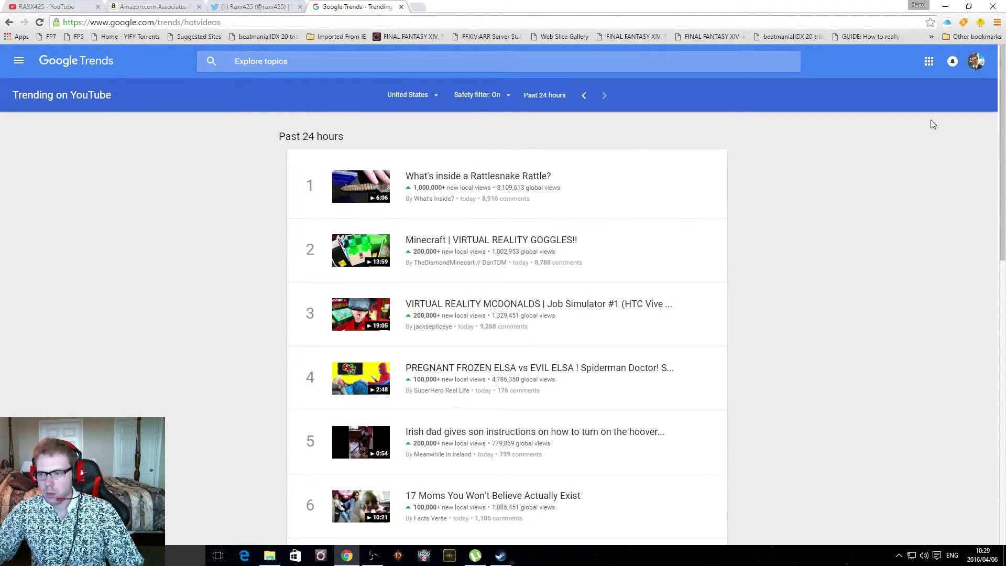
pyautogui.scroll(-2, 944, 122)
pyautogui.scroll(2, 959, 118)
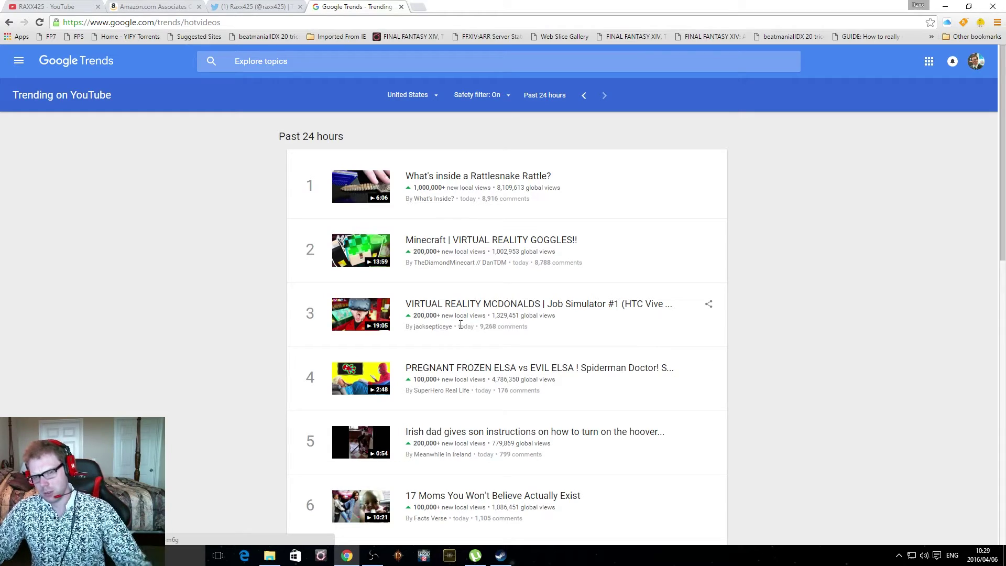
pyautogui.moveTo(1003, 151); pyautogui.dragTo(1004, 320)
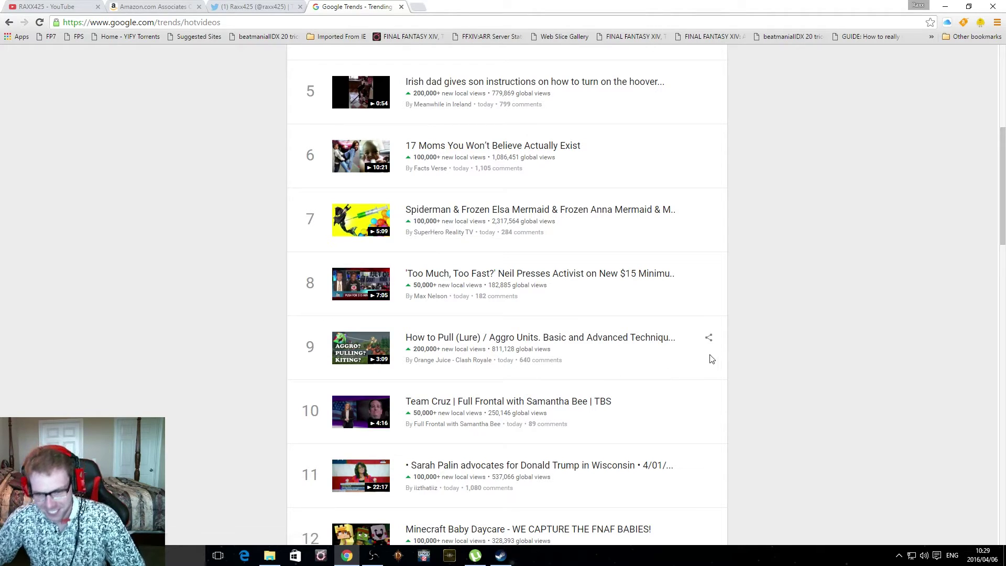
pyautogui.moveTo(1001, 209); pyautogui.dragTo(1004, 125)
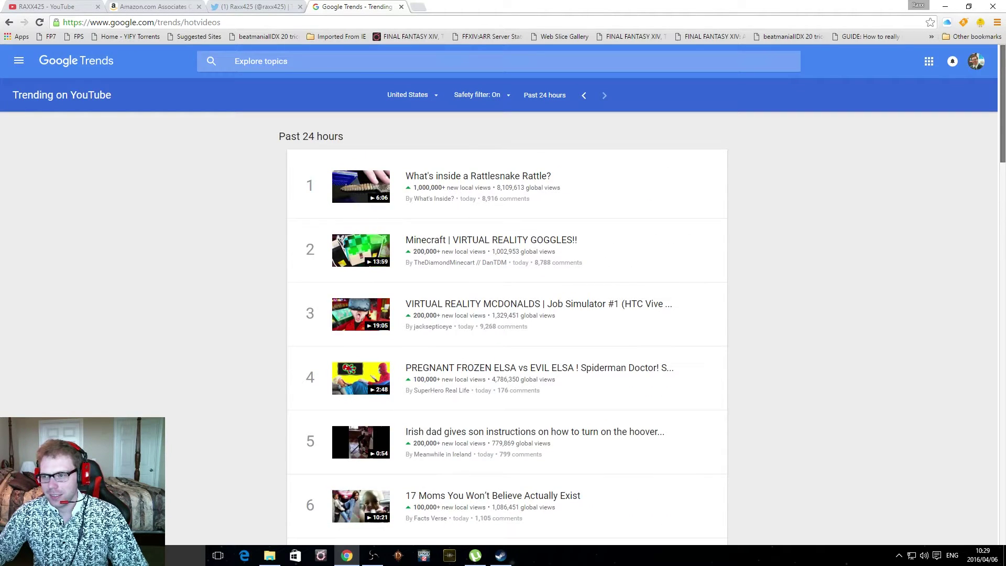
# Show Top Charts for the United States, Feb 2016, keeping All Categories, and scroll the chart cards
pyautogui.click(18, 63)
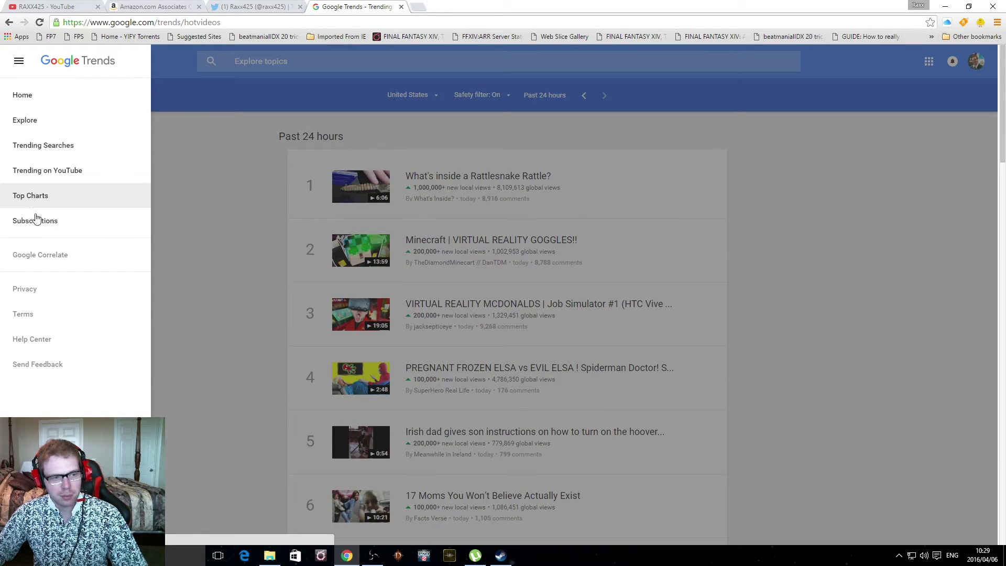
pyautogui.click(24, 197)
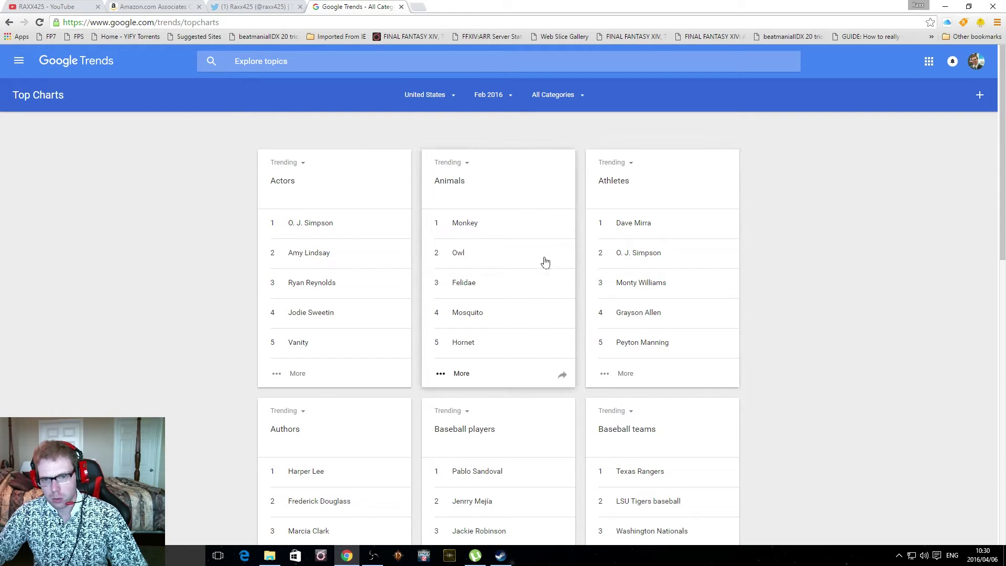
pyautogui.scroll(-6, 513, 251)
pyautogui.scroll(6, 507, 242)
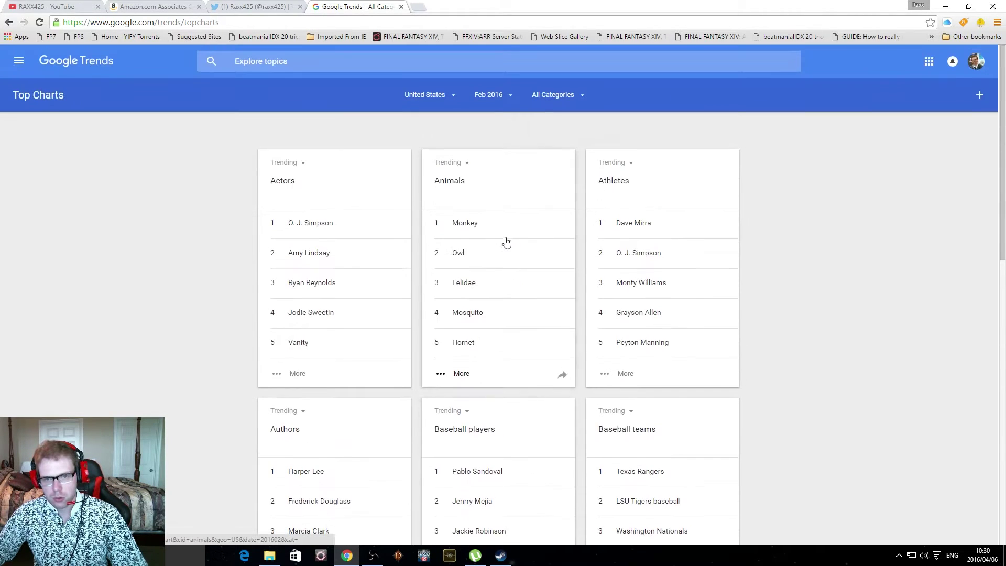
pyautogui.click(547, 100)
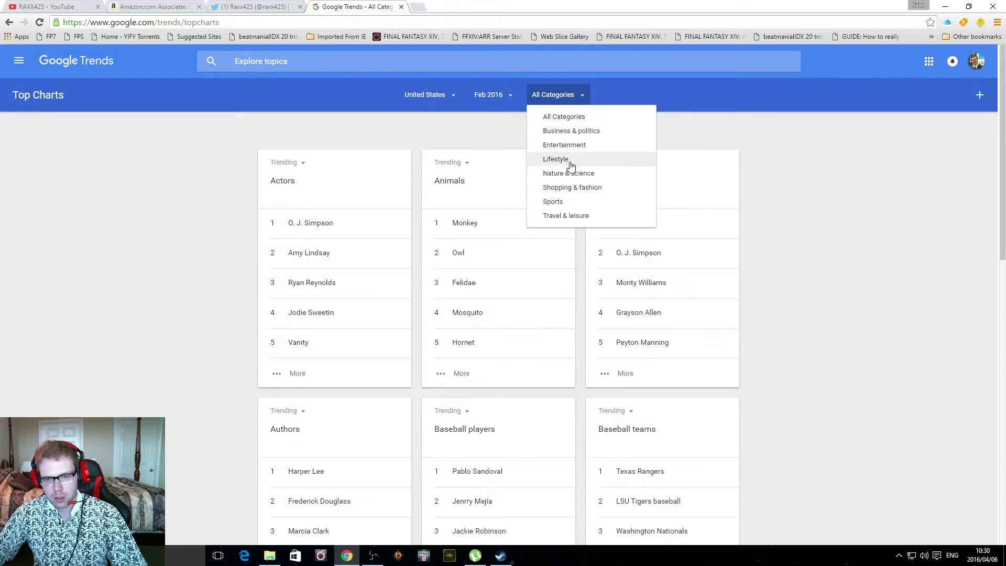
pyautogui.click(583, 117)
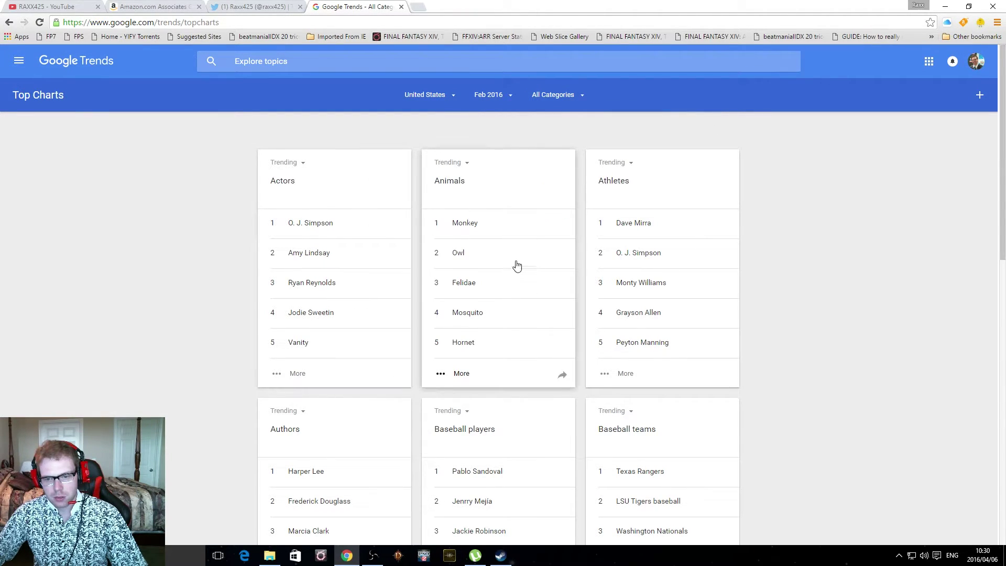
pyautogui.scroll(-5, 516, 266)
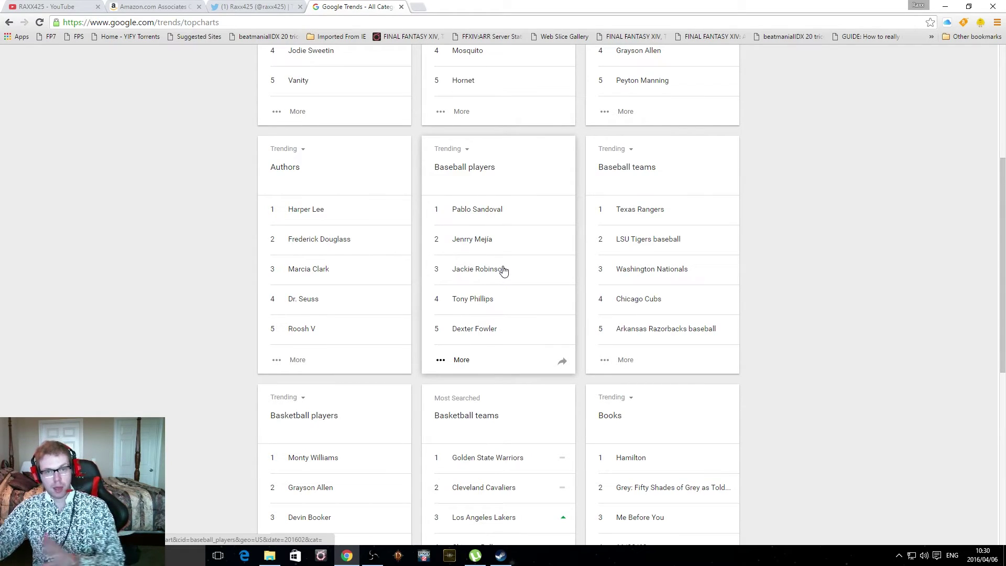